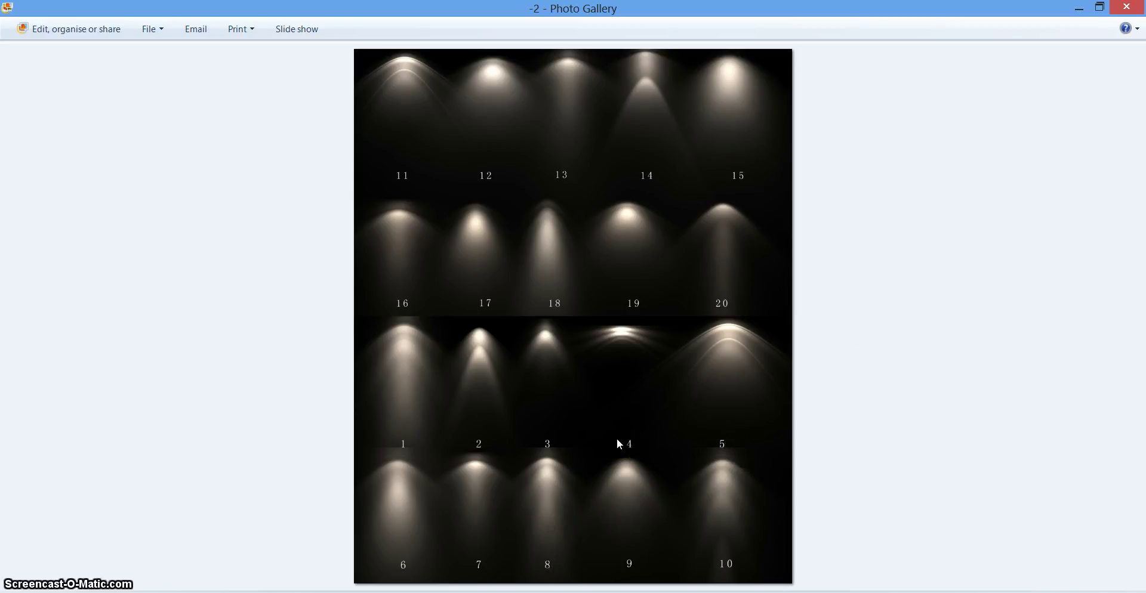
Step: Switch Chrome to the photometricviewer.com tab showing the IESviewer 3.3 freeware homepage
key("alt+Tab")
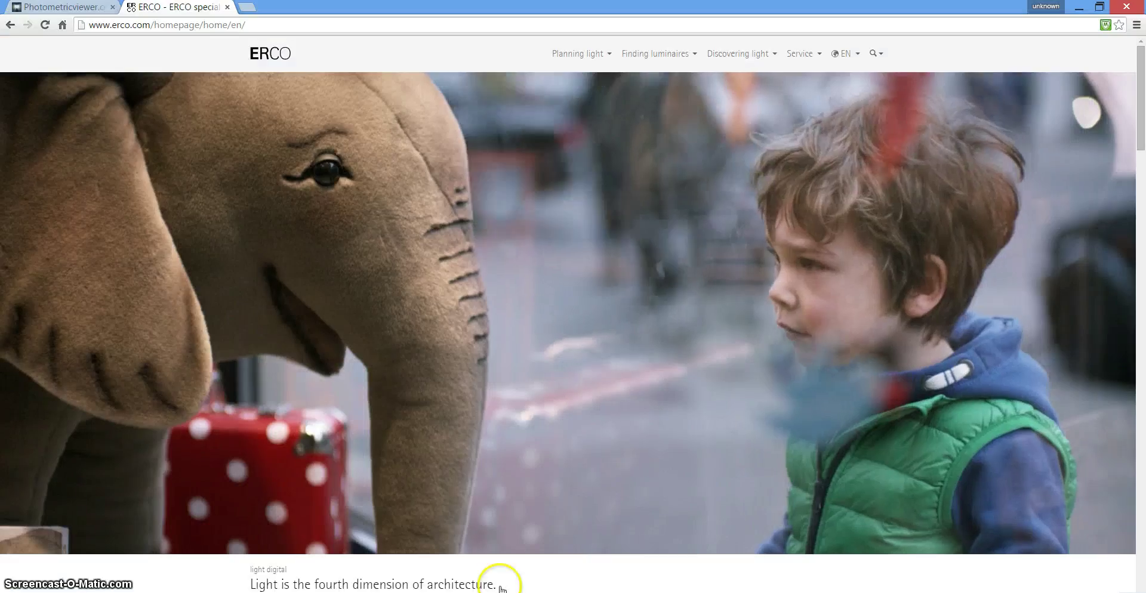
left_click(78, 6)
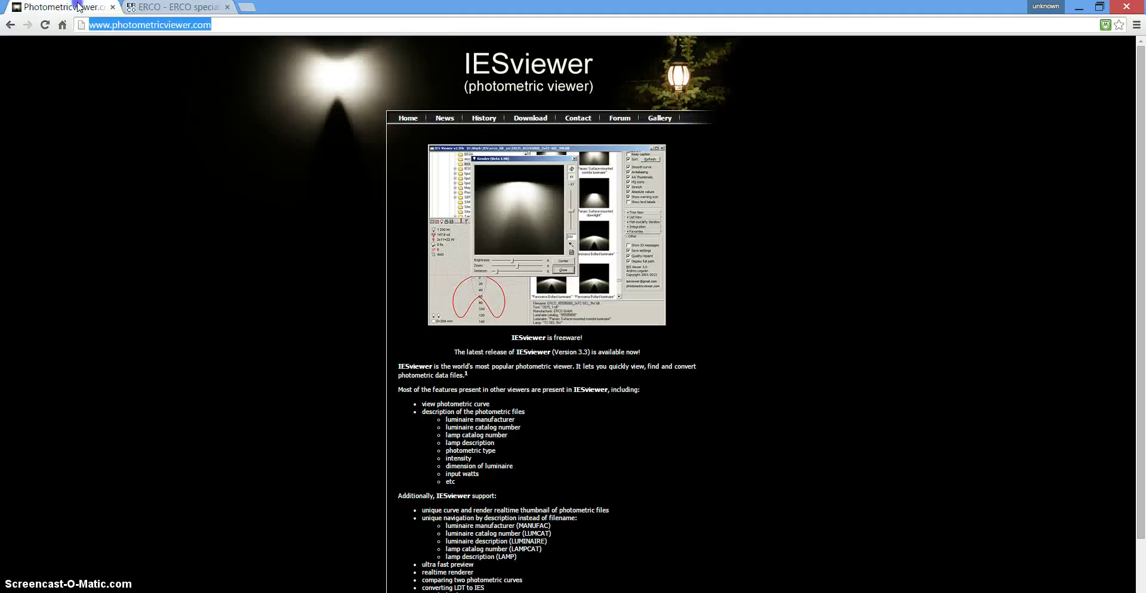
left_click(215, 161)
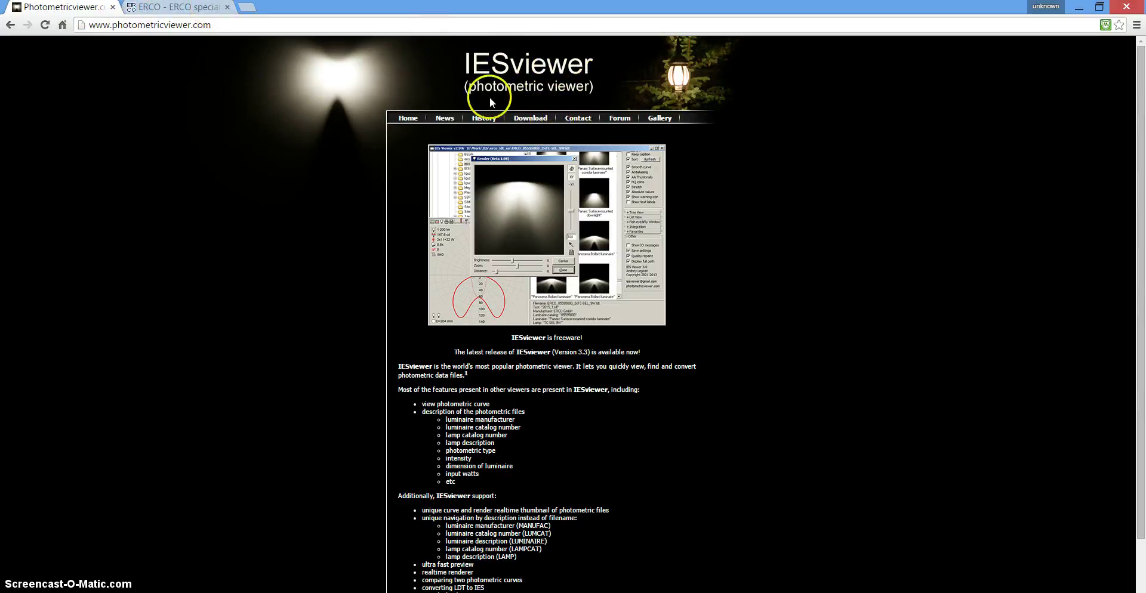
Step: Minimize the browser and launch IES Viewer 3.3 from its desktop icon
left_click(1096, 11)
left_click(1086, 11)
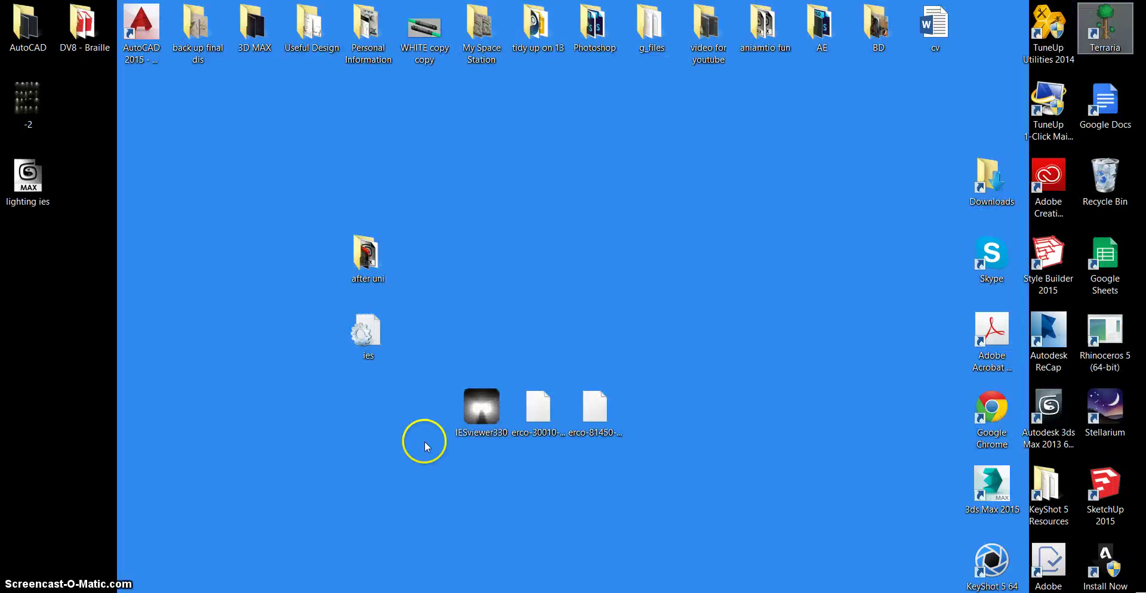
left_click(495, 410)
double_click(495, 410)
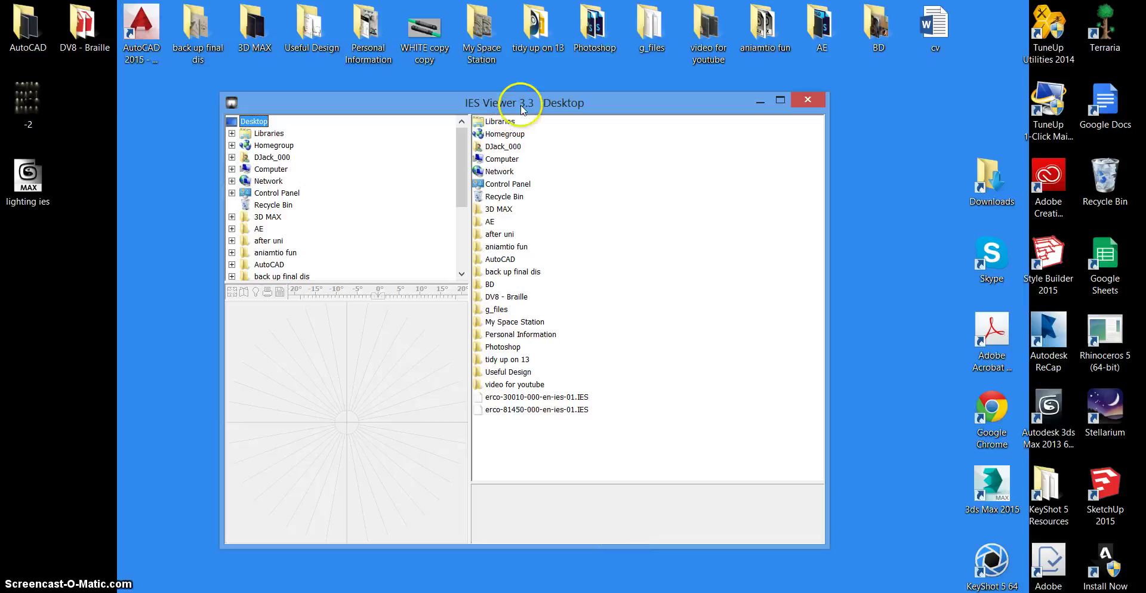
Step: Move the IES Viewer window aside, minimize it, and return to the ERCO tab in Chrome
left_click_drag(523, 110, 473, 133)
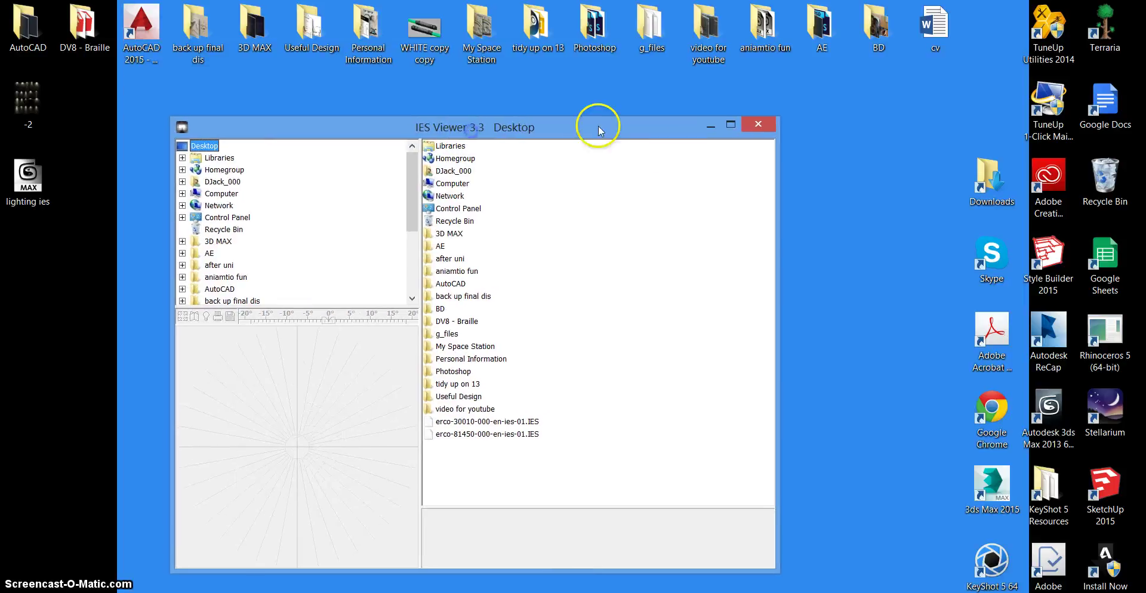
left_click(709, 124)
left_click(533, 590)
left_click(172, 6)
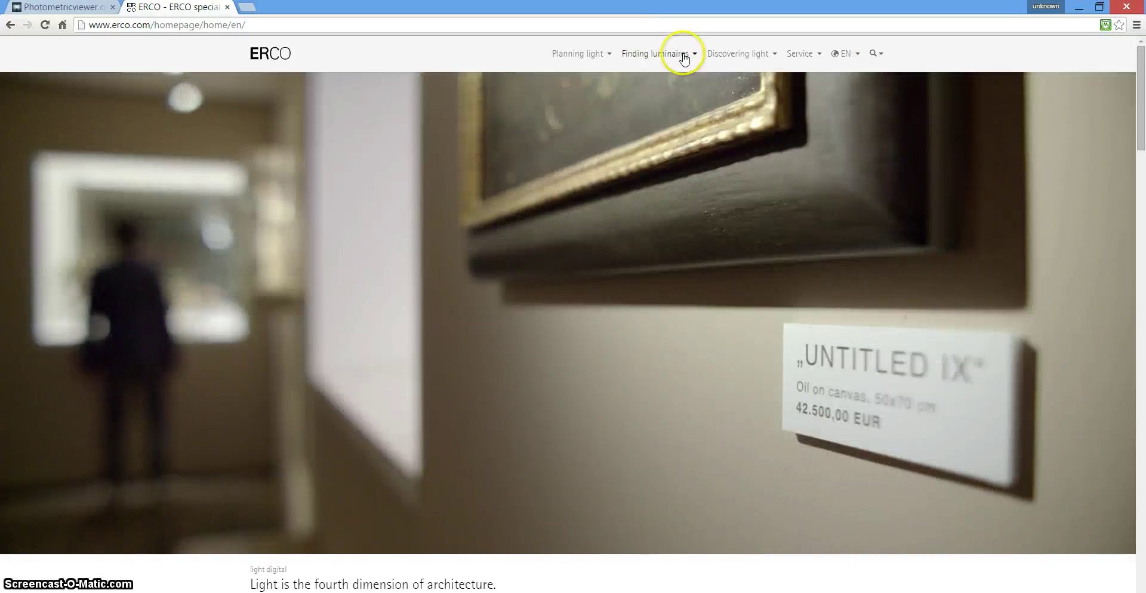
Step: Open Finding luminaires > Indoor > Accentuation and scroll to the Parscan, Pollux, Optec product grid
left_click(681, 53)
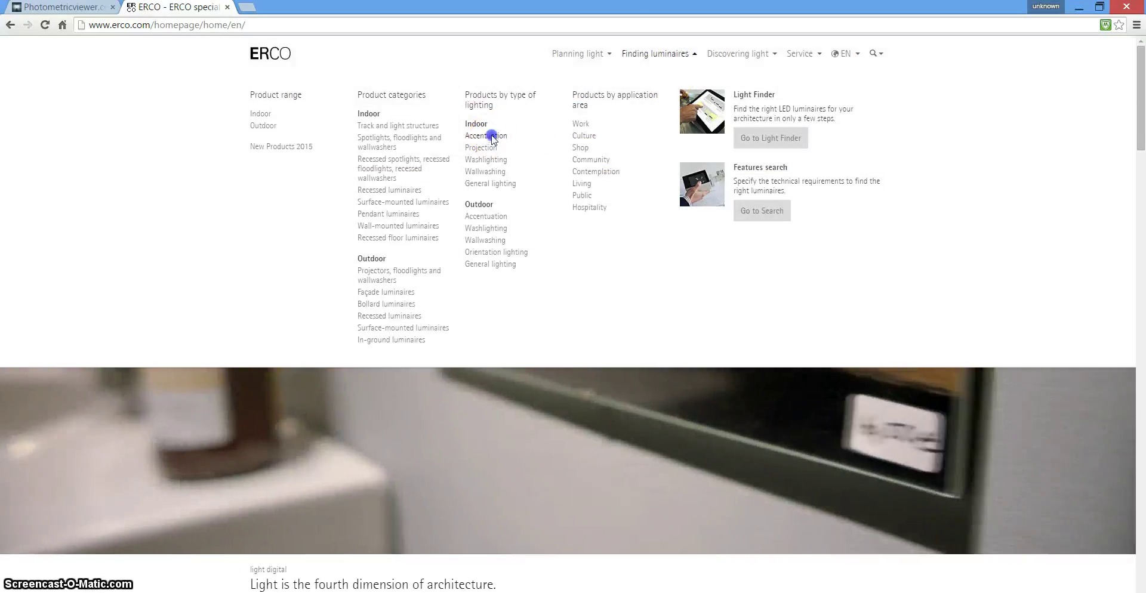
left_click(492, 136)
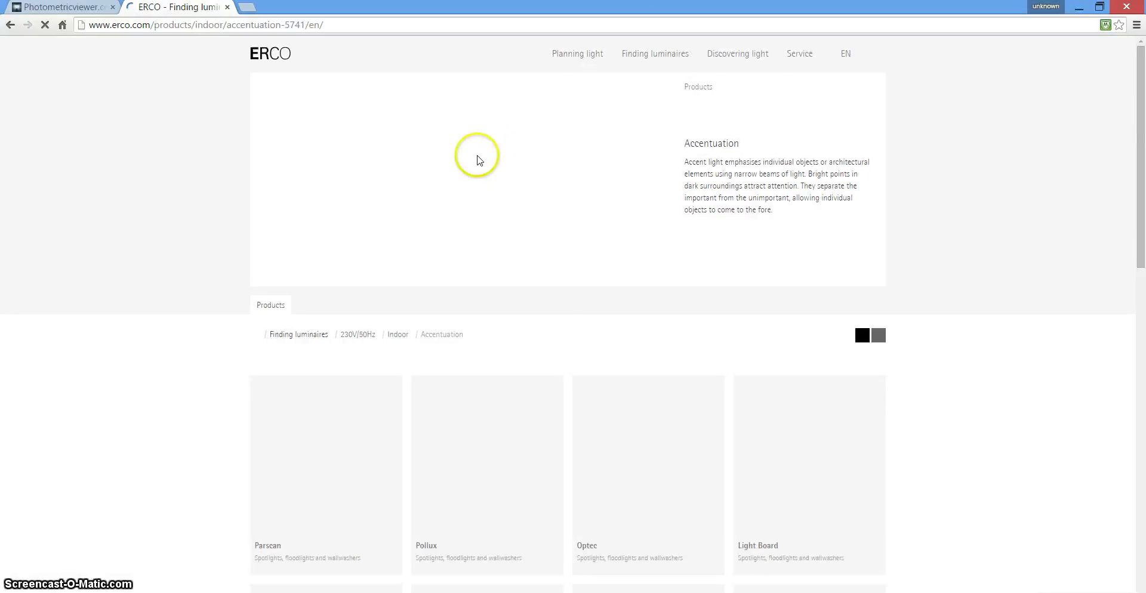
scroll(529, 335, "down", 5)
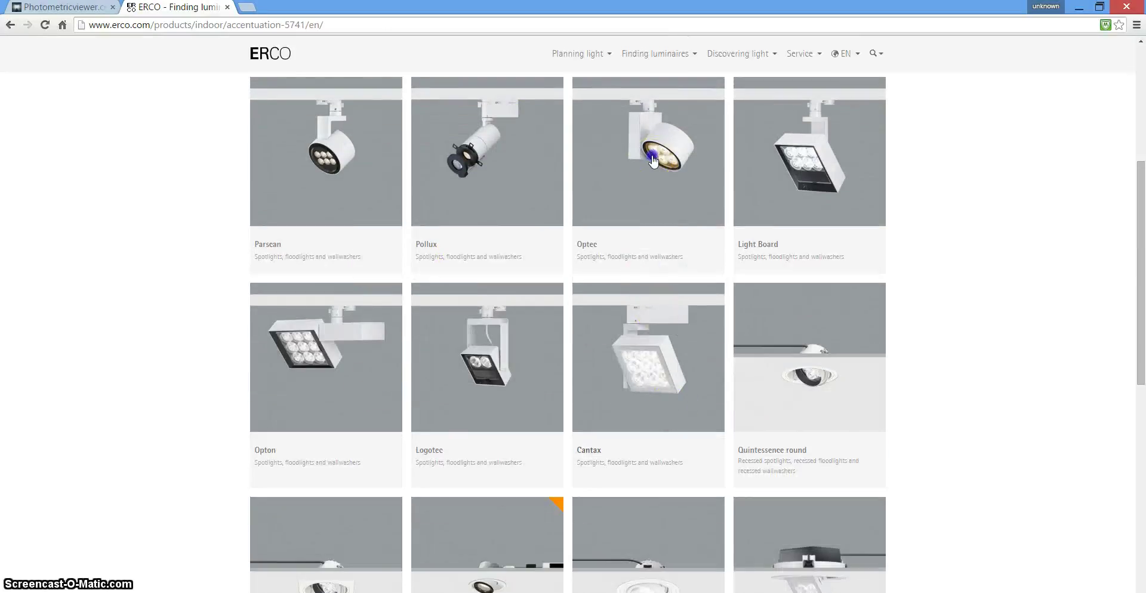
Step: Open the Optec product page and download its IES data from the Design data section
left_click(653, 161)
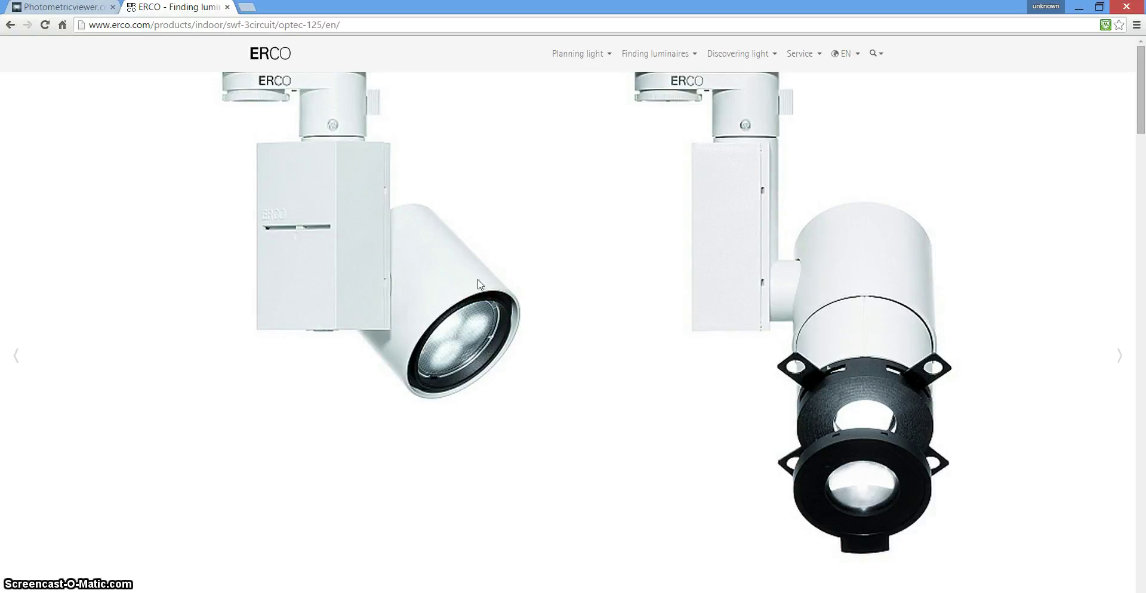
scroll(488, 276, "down", 15)
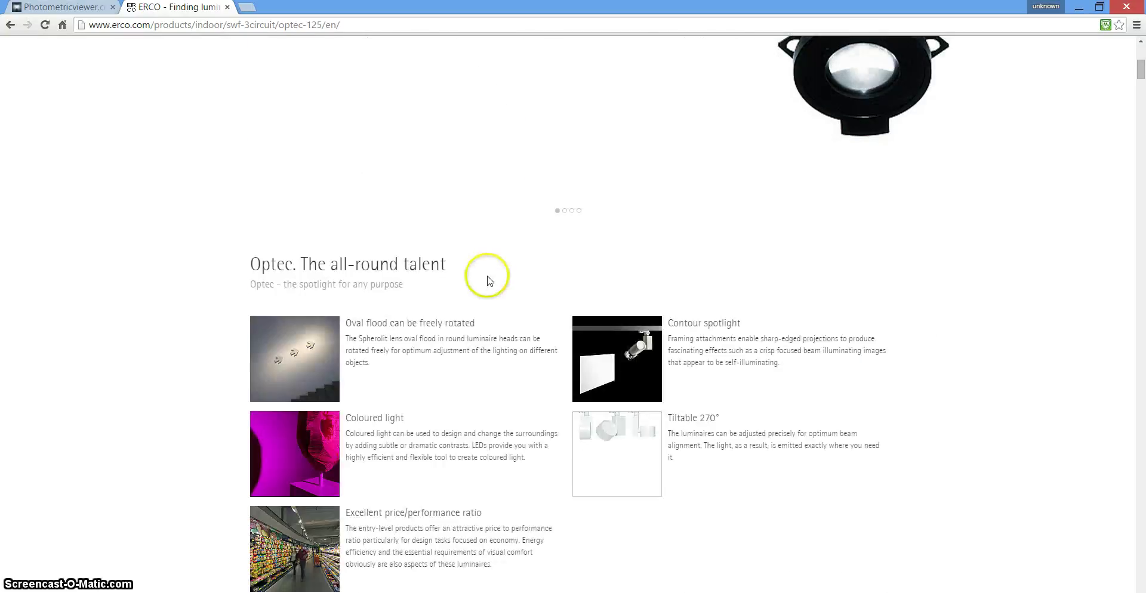
left_click(418, 130)
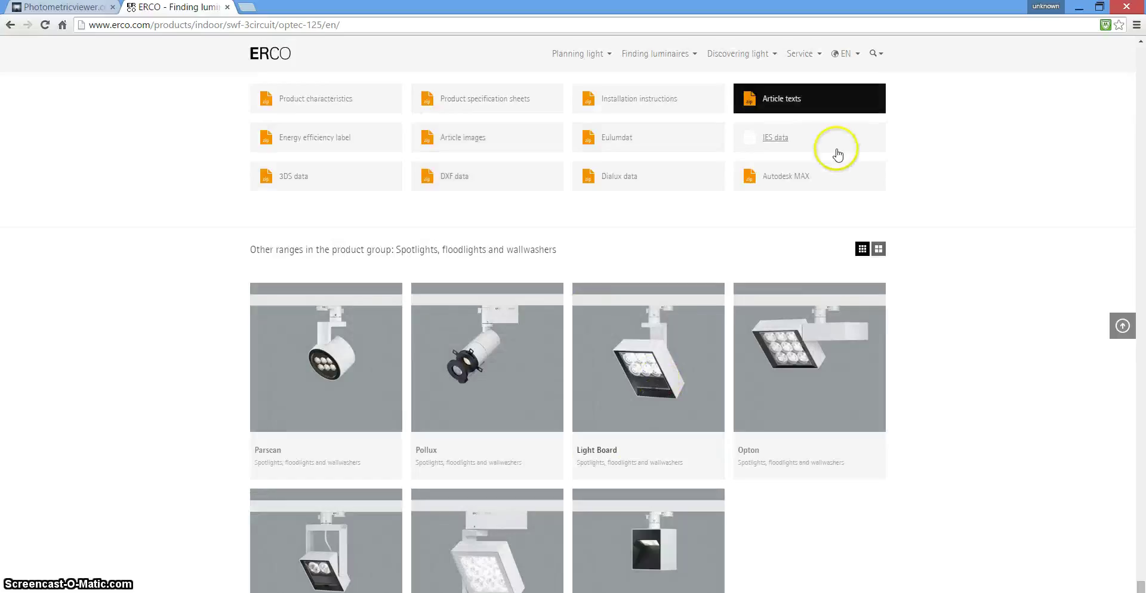
left_click(787, 139)
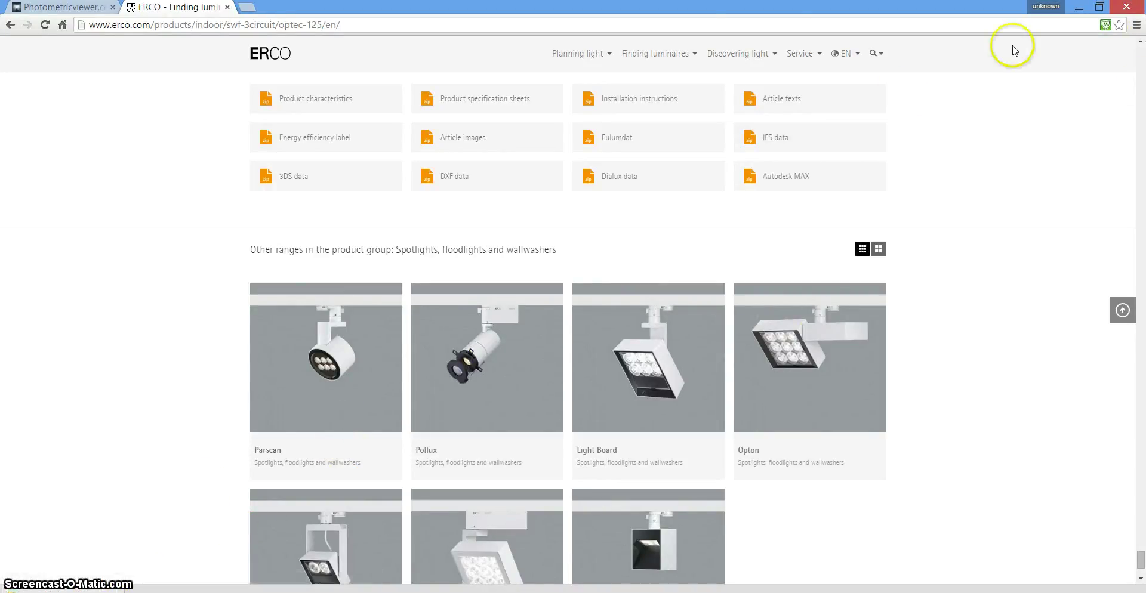
left_click(1078, 7)
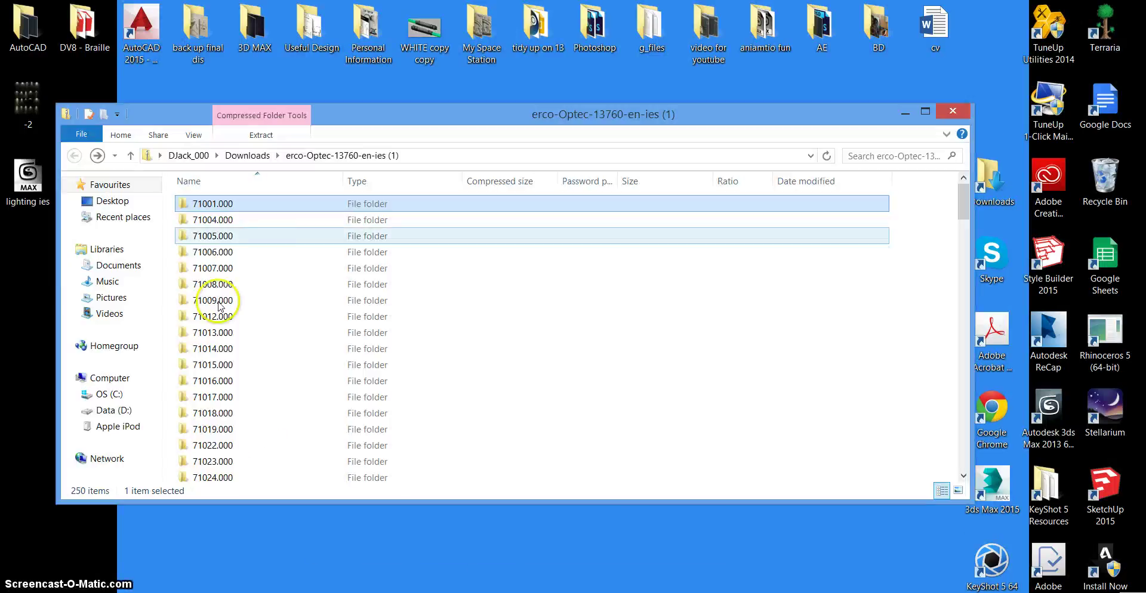
left_click(220, 222)
double_click(221, 225)
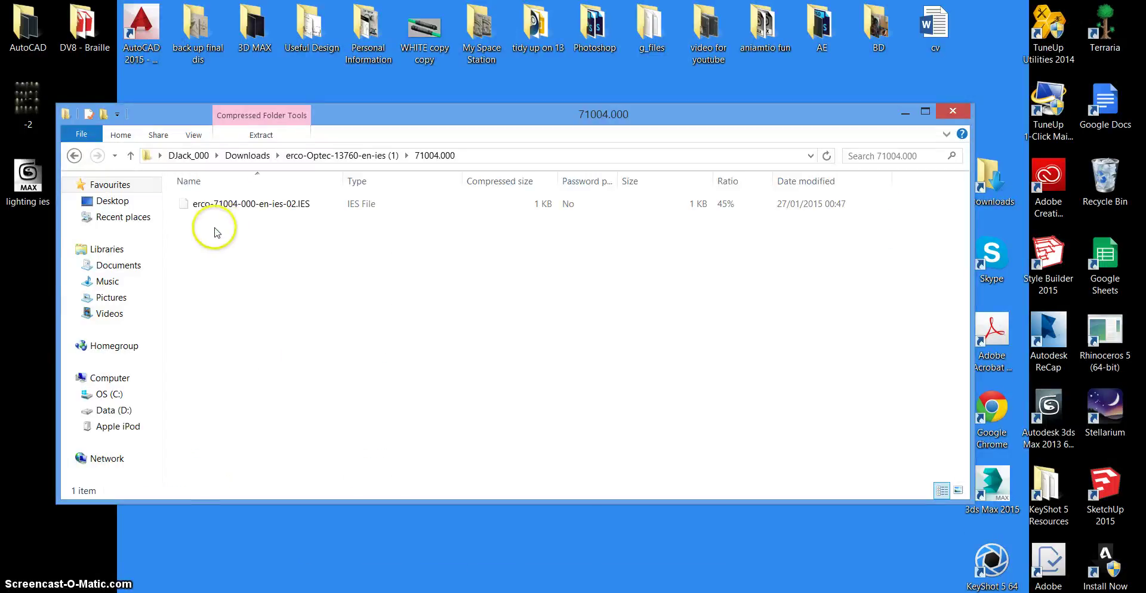
left_click(210, 206)
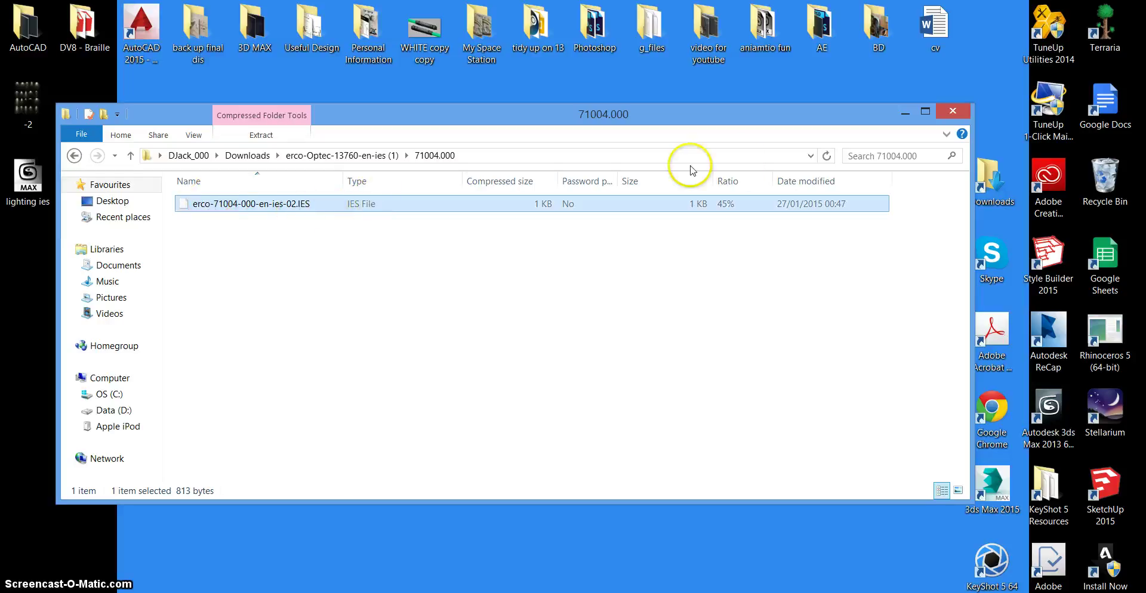
left_click(906, 113)
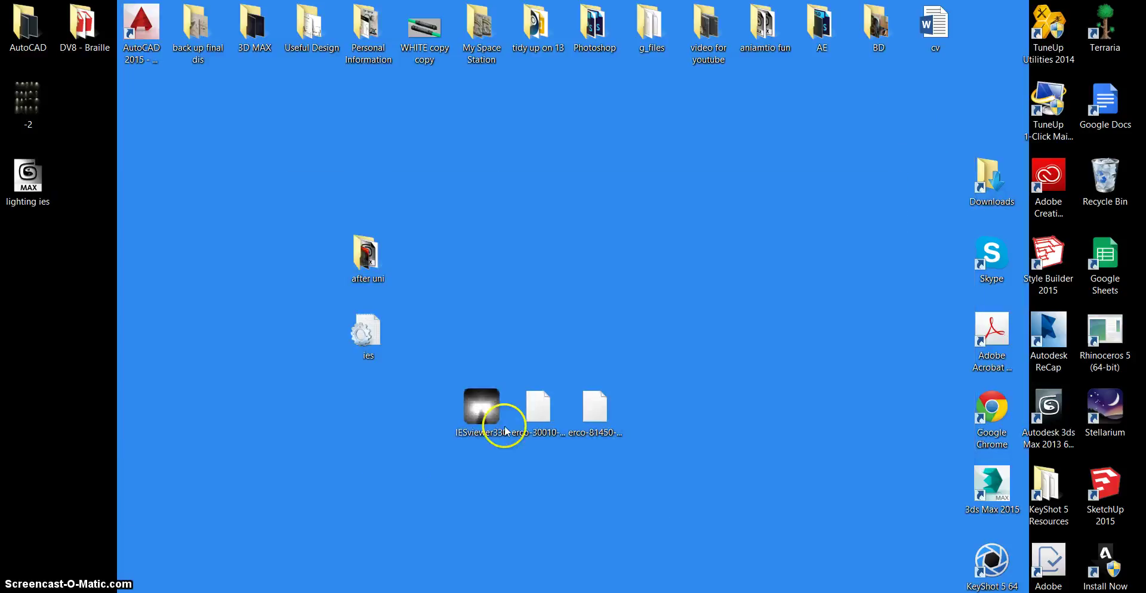
Step: Relaunch IES Viewer and load erco-30010-000-en-ies-01.IES to read its polar intensity curve
double_click(481, 408)
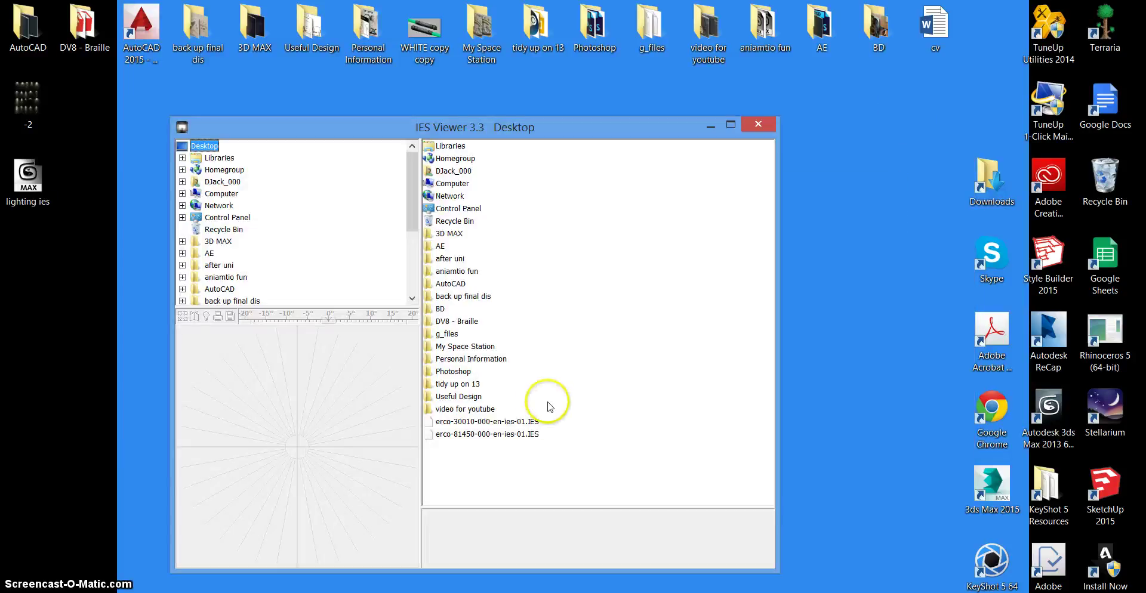
left_click_drag(452, 129, 480, 96)
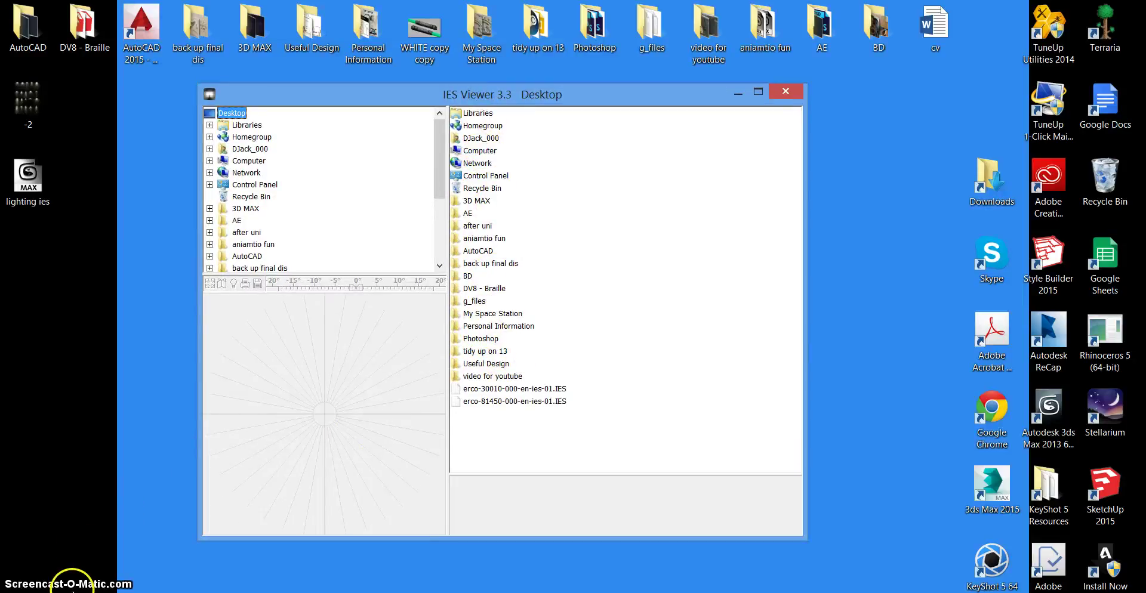
left_click(518, 389)
left_click_drag(355, 421, 239, 292)
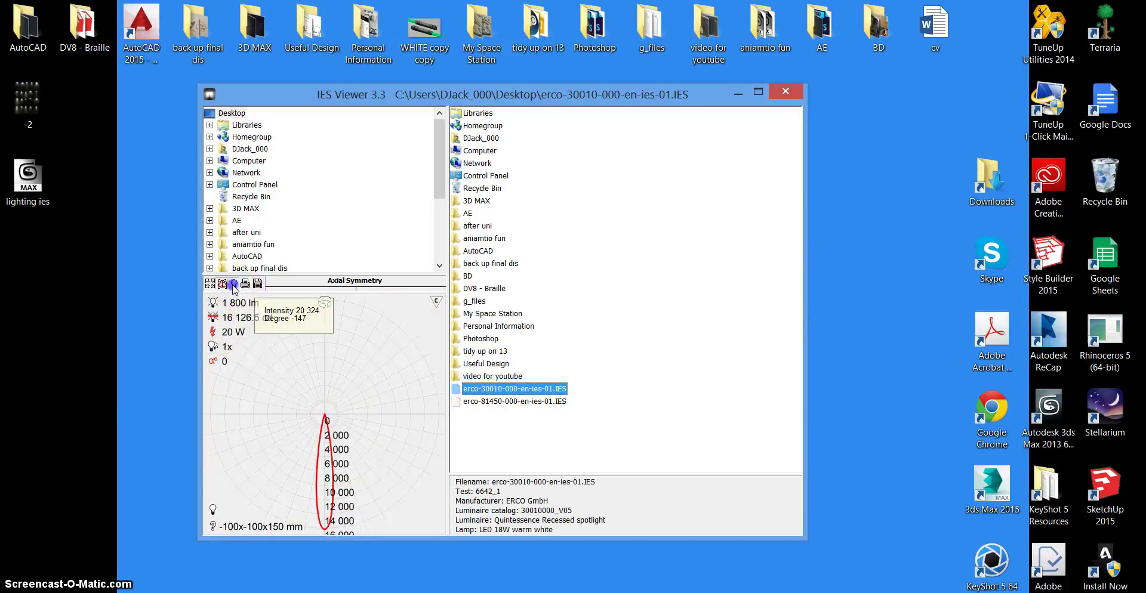
Step: Preview the spotlight's beam render, lower its brightness, then close the preview
left_click(234, 284)
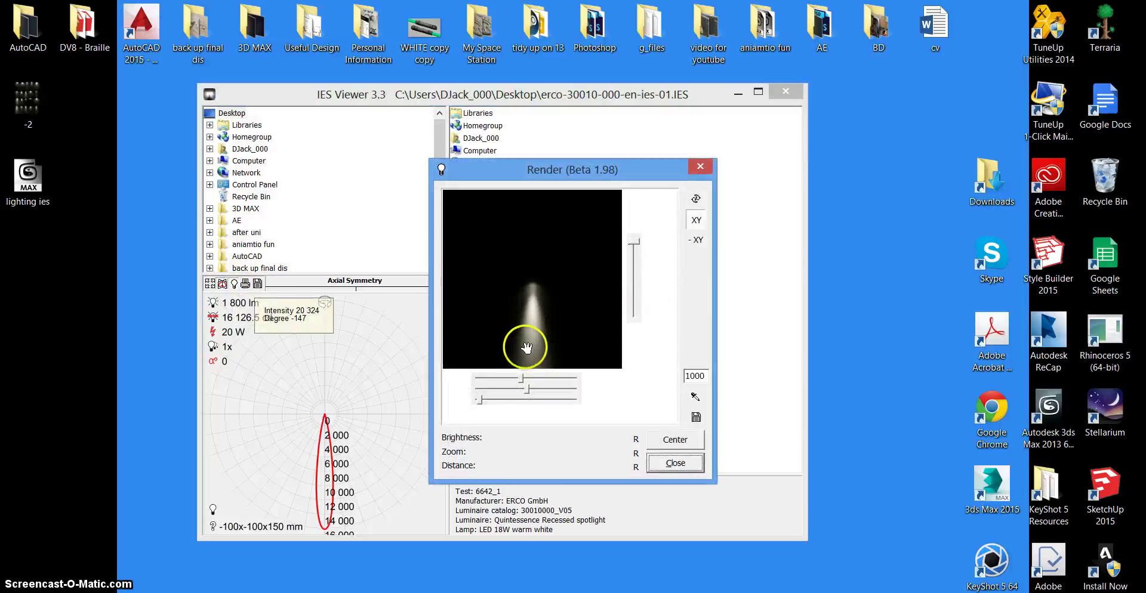
left_click_drag(571, 168, 681, 146)
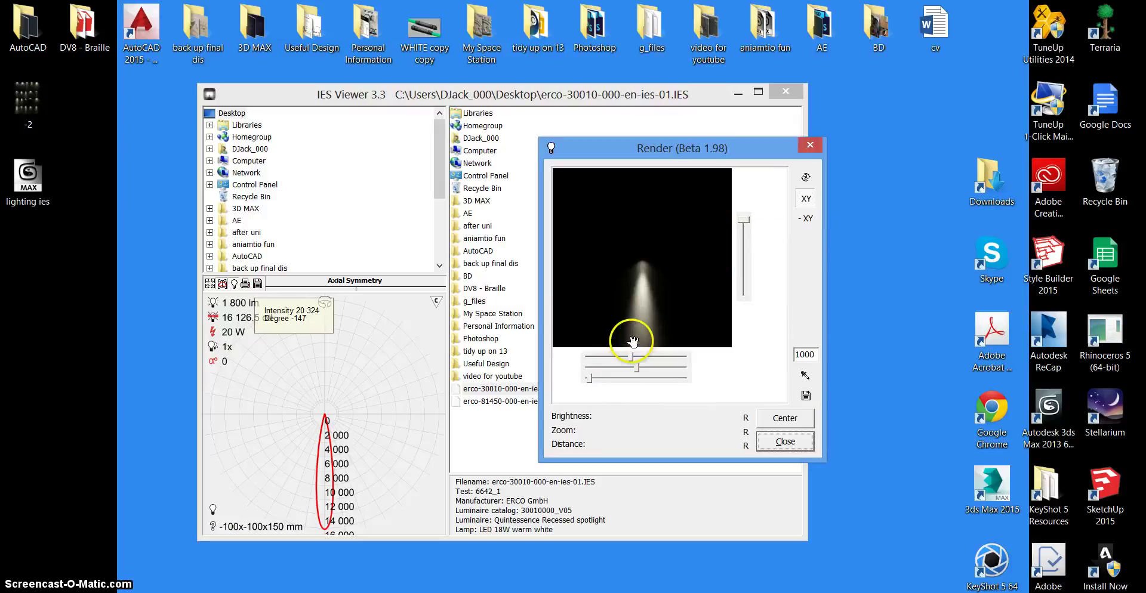
left_click_drag(631, 357, 592, 393)
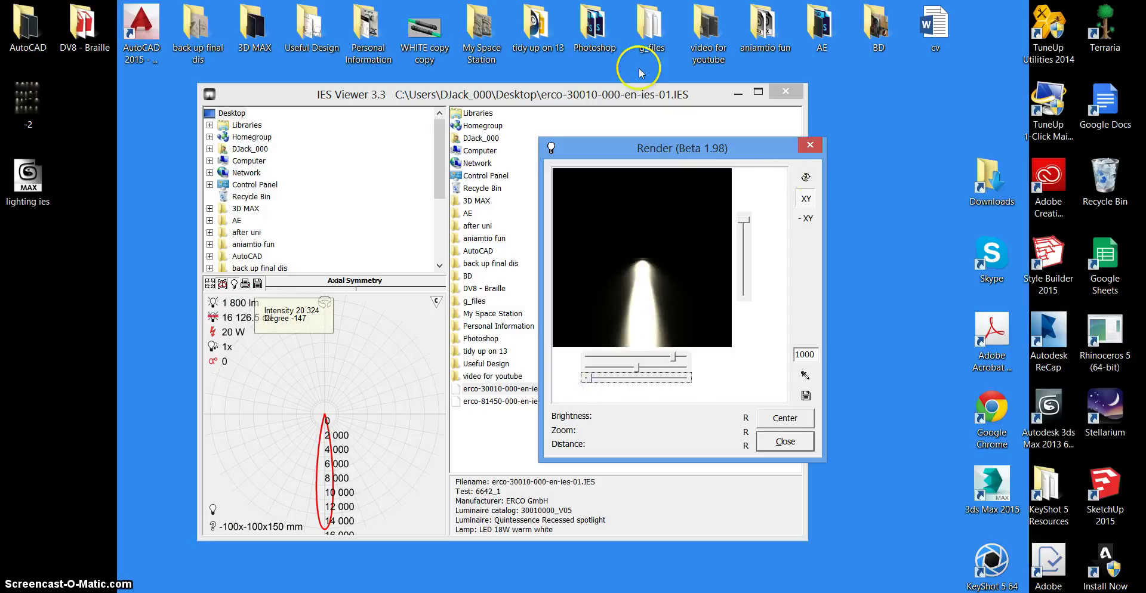
mouse_move(570, 141)
left_mouse_down()
mouse_move(588, 131)
mouse_move(576, 128)
left_mouse_up()
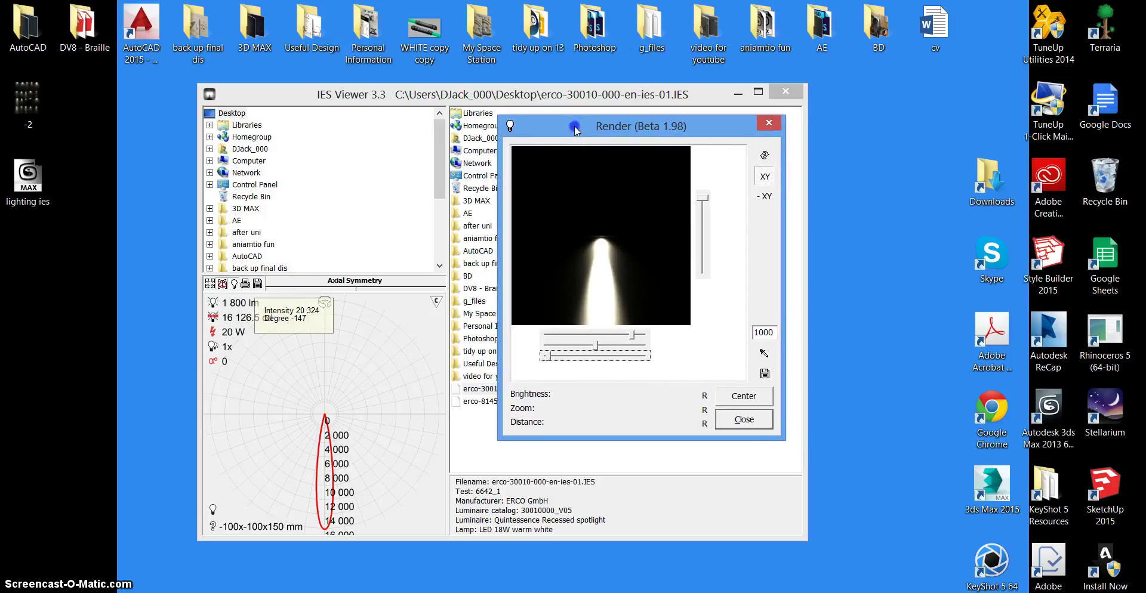
left_click(770, 124)
Step: Close IES Viewer and draw a large Standard Primitives plane across the 3ds Max perspective grid
left_click(785, 91)
key("alt+Tab")
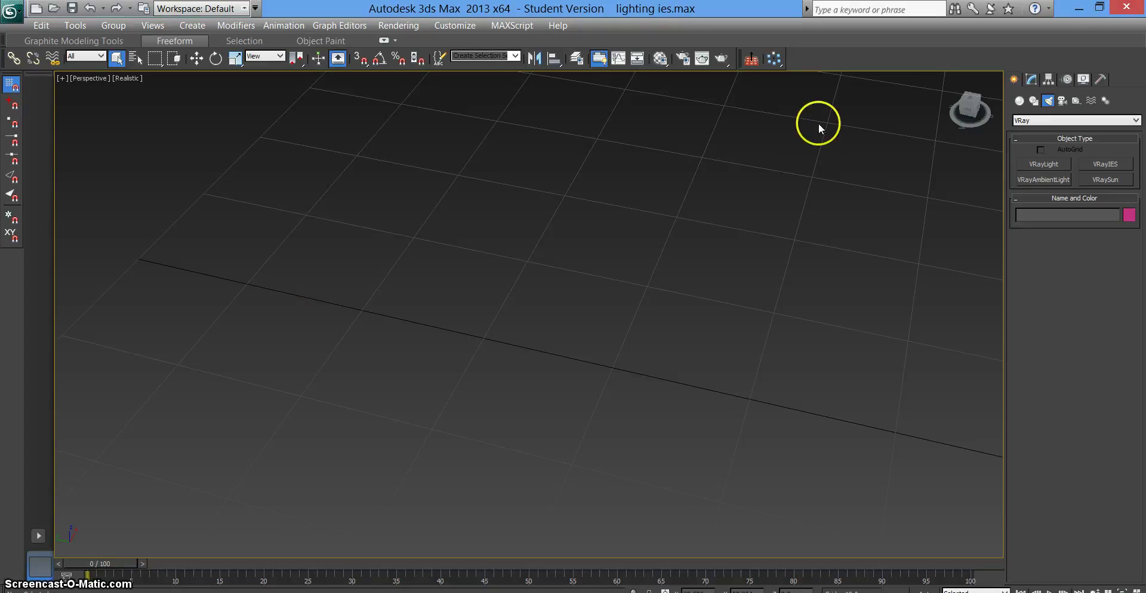
left_click(1019, 101)
left_click(1105, 226)
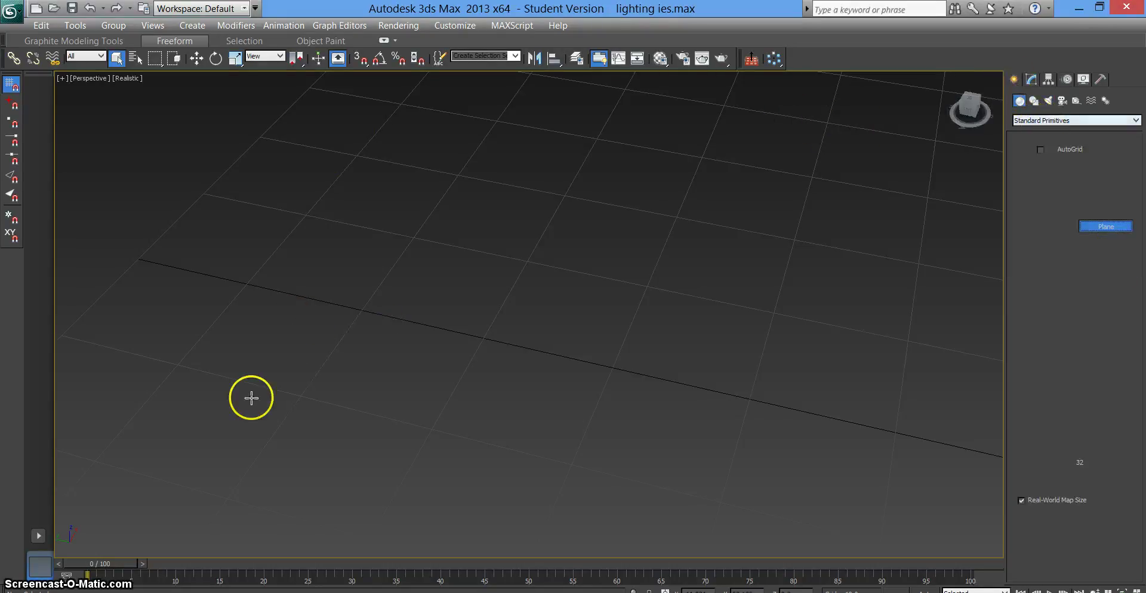
left_click_drag(239, 398, 828, 170)
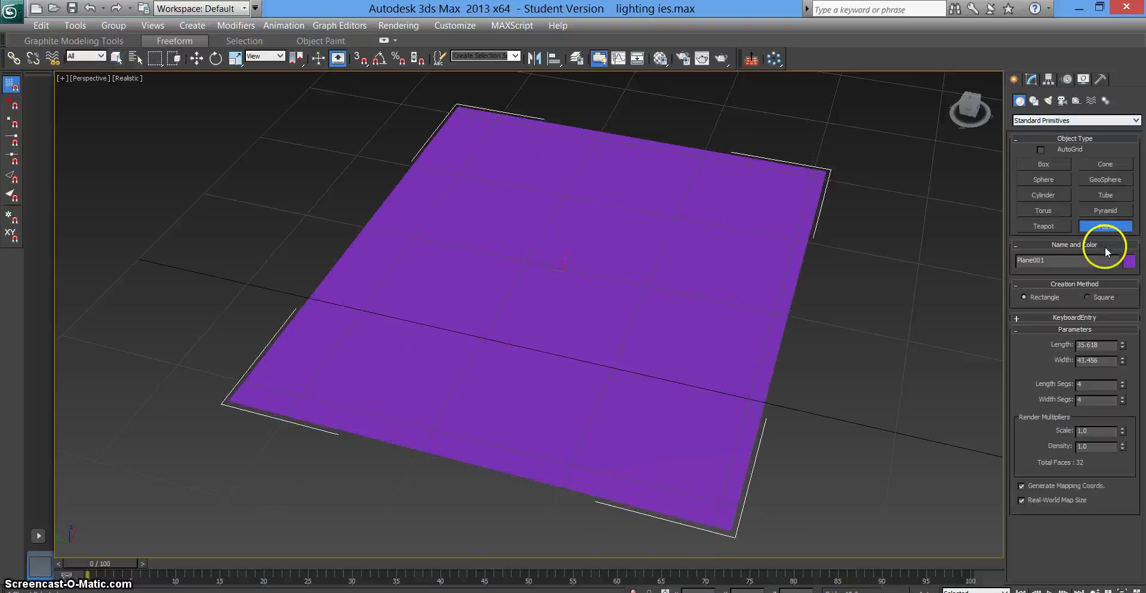
Step: Set Plane001's object colour to white
left_click(1129, 262)
left_click(713, 345)
left_click(653, 396)
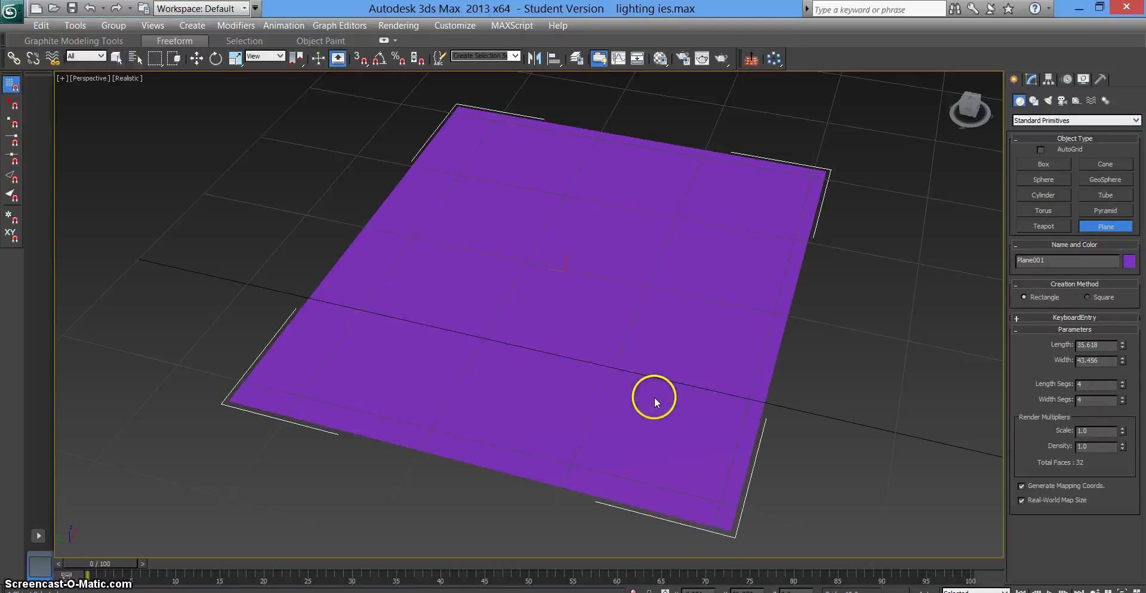
Step: Start a VRayIES light and load the erco-30010-000-en-ies-01.IES profile into it
left_click(117, 58)
left_click(1048, 100)
left_click(1059, 120)
left_click(1063, 147)
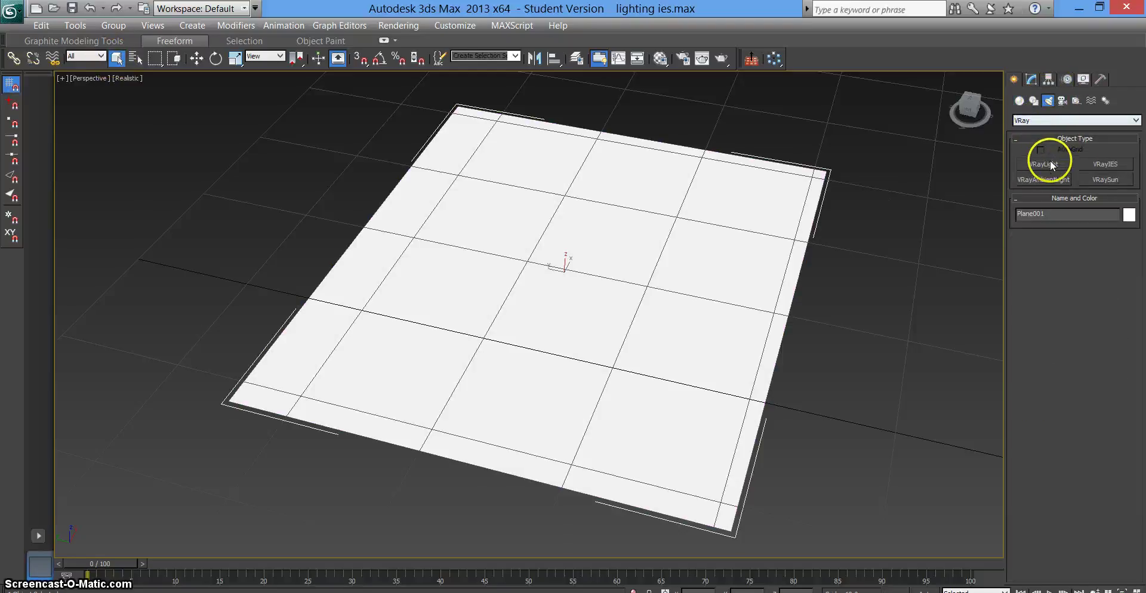
left_click(1112, 164)
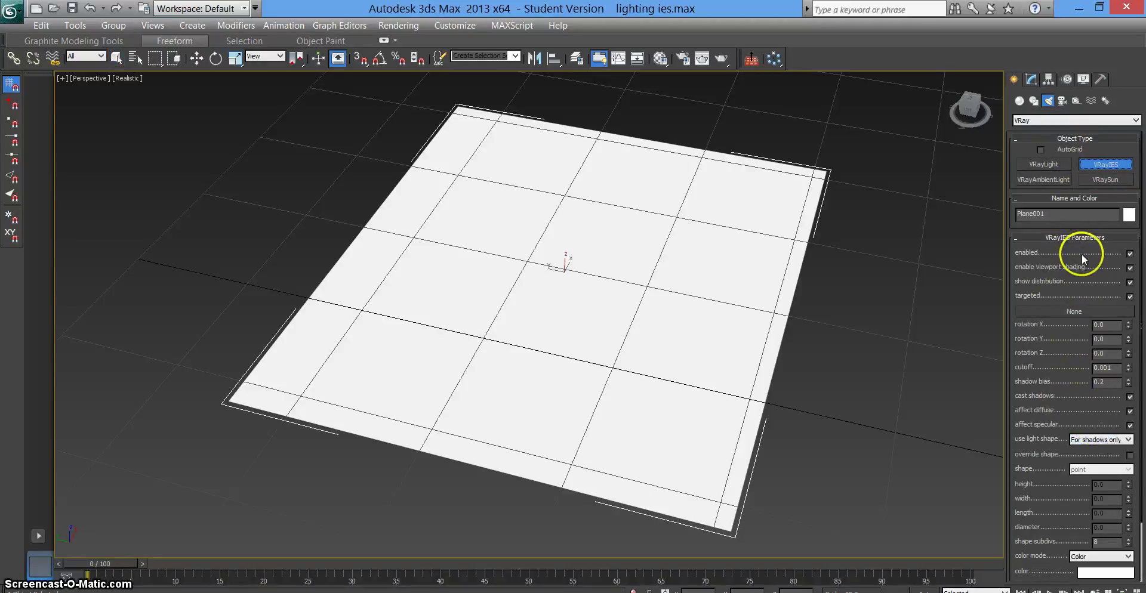
left_click(1078, 311)
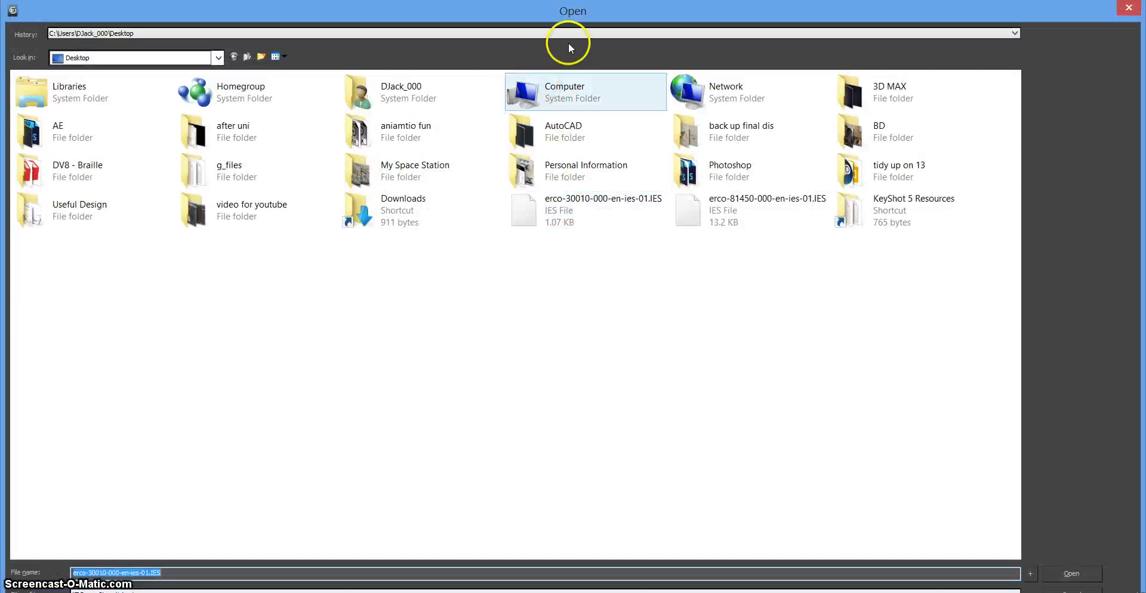
left_click(569, 215)
left_click(1087, 577)
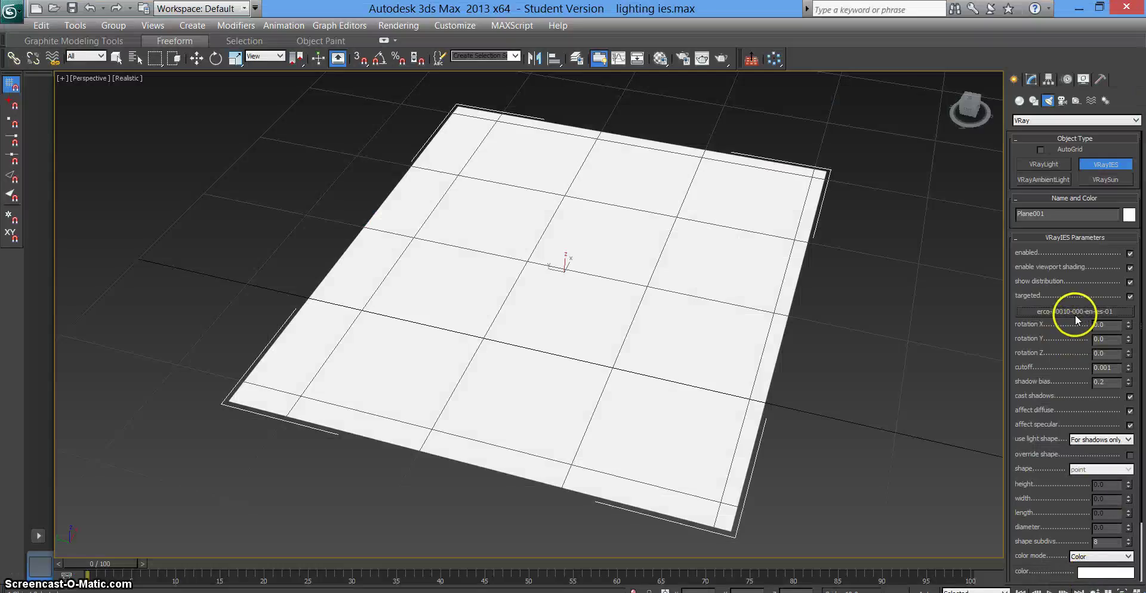
Step: Set the light's colour mode to Temperature 3500 and its power to 1100
scroll(1069, 345, "down", 2)
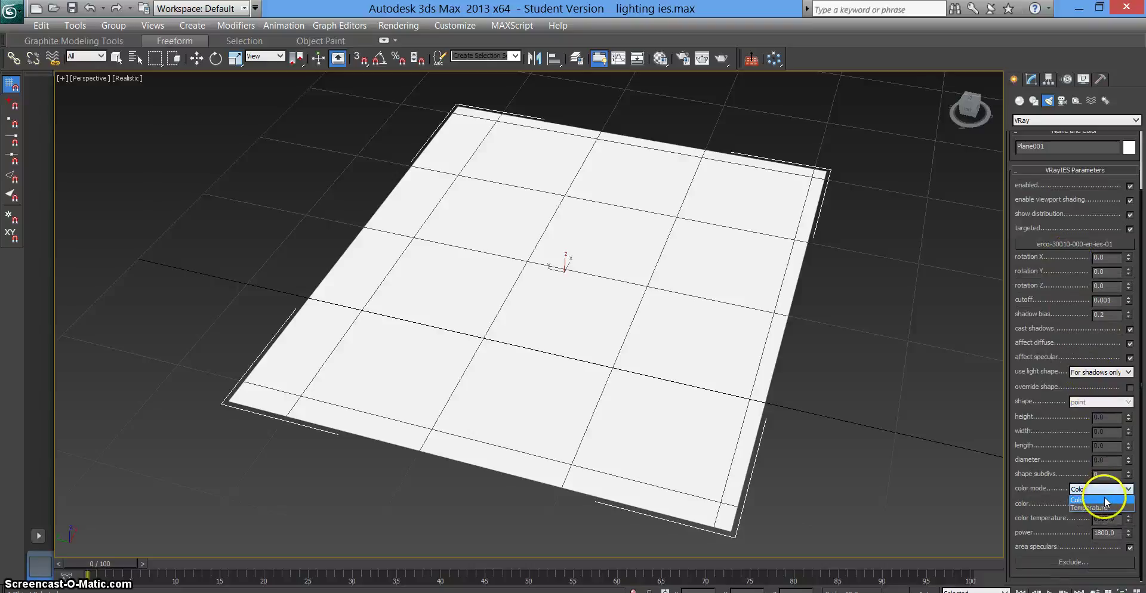
left_click(1104, 508)
left_click(1105, 519)
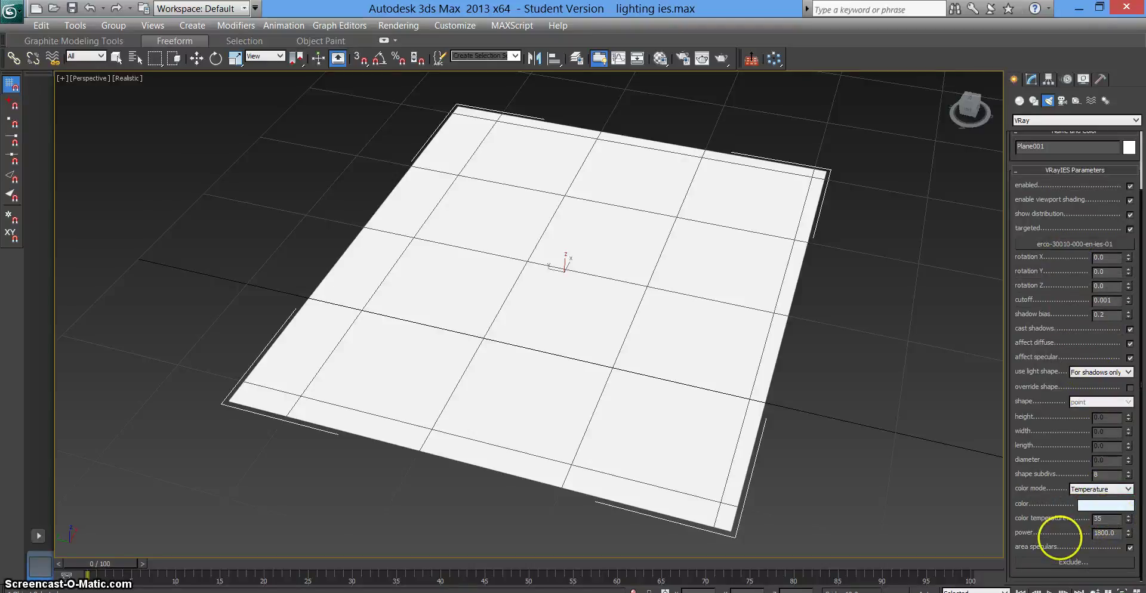
left_click(1111, 535)
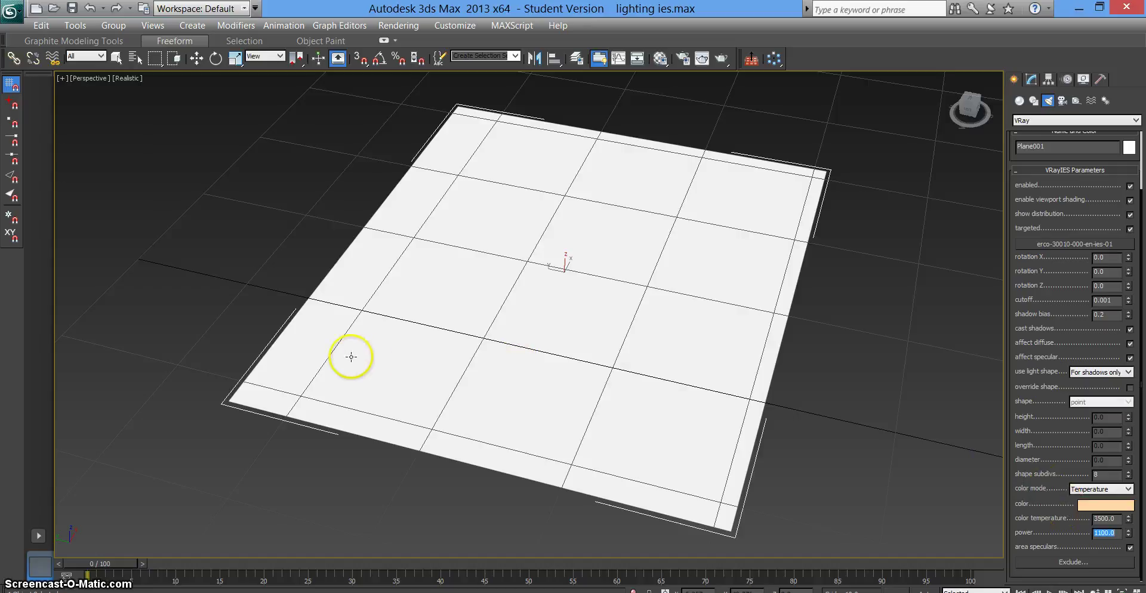
Step: Place VRayIES001 at the plane's left edge aimed across it, then zoom in on the light and beam
left_click_drag(324, 358, 665, 448)
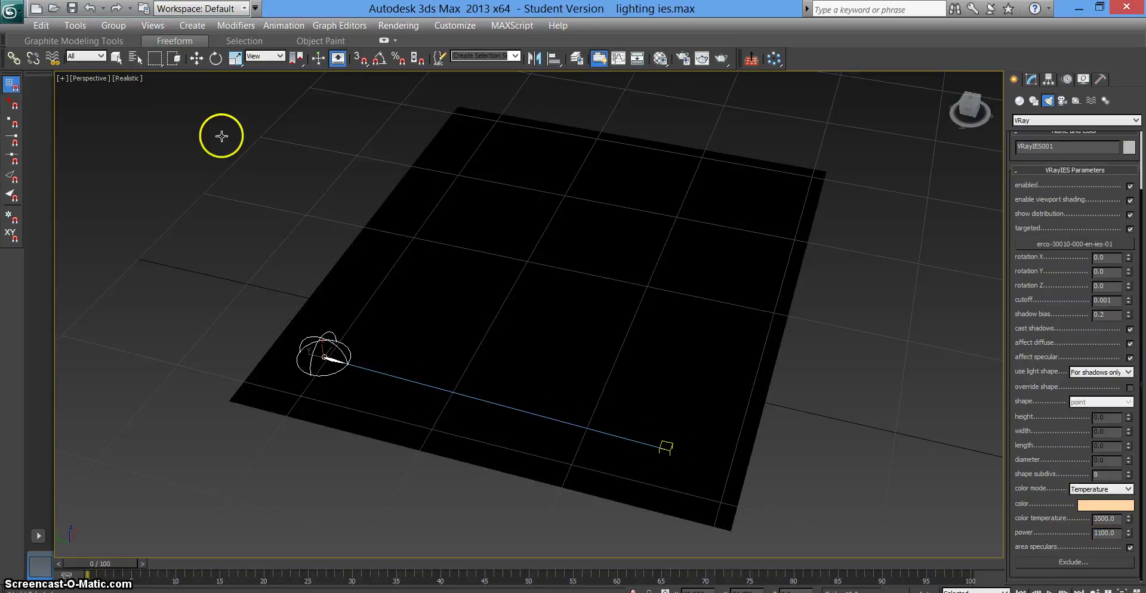
left_click(199, 58)
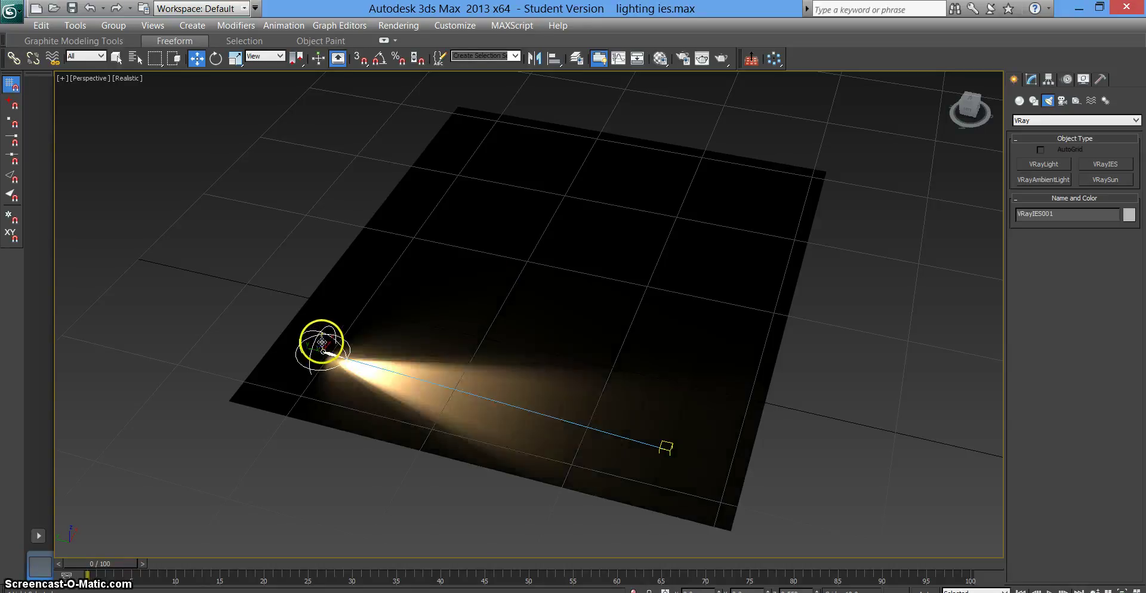
scroll(397, 325, "up", 6)
middle_click_drag(300, 379, 520, 263)
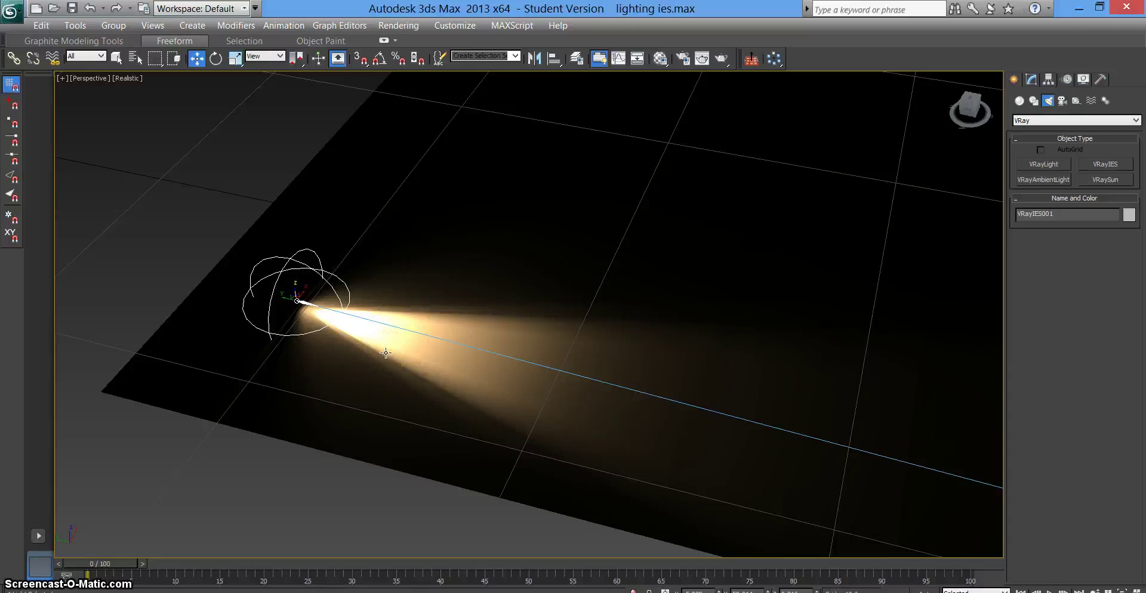
Step: Render the perspective view with Shift+Q, dismissing the V-Ray log and progress windows once finished
key("shift+q")
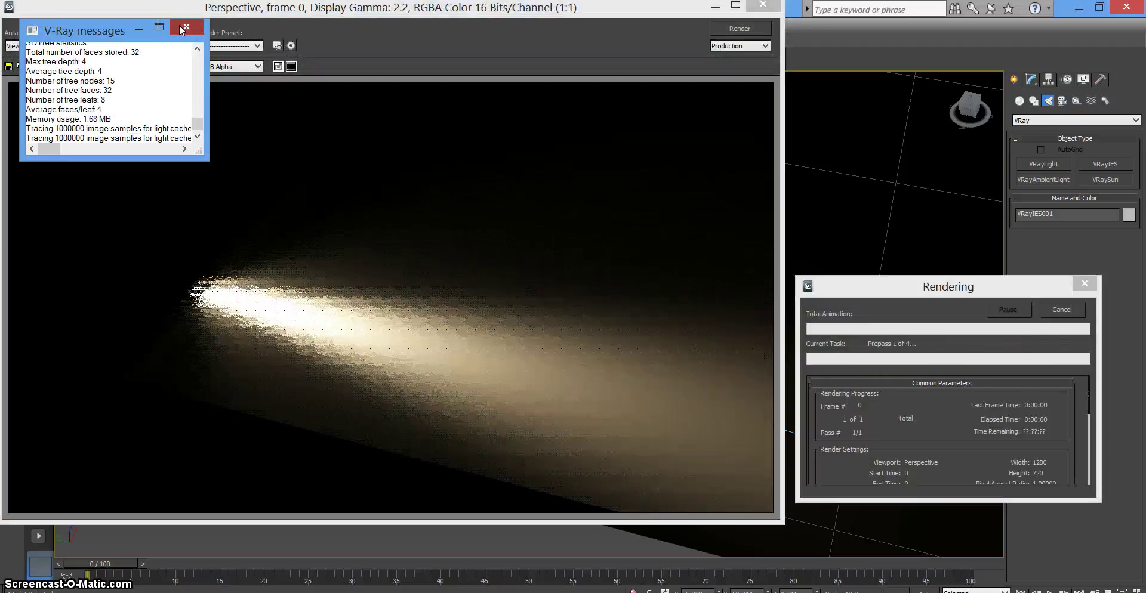
left_click(182, 28)
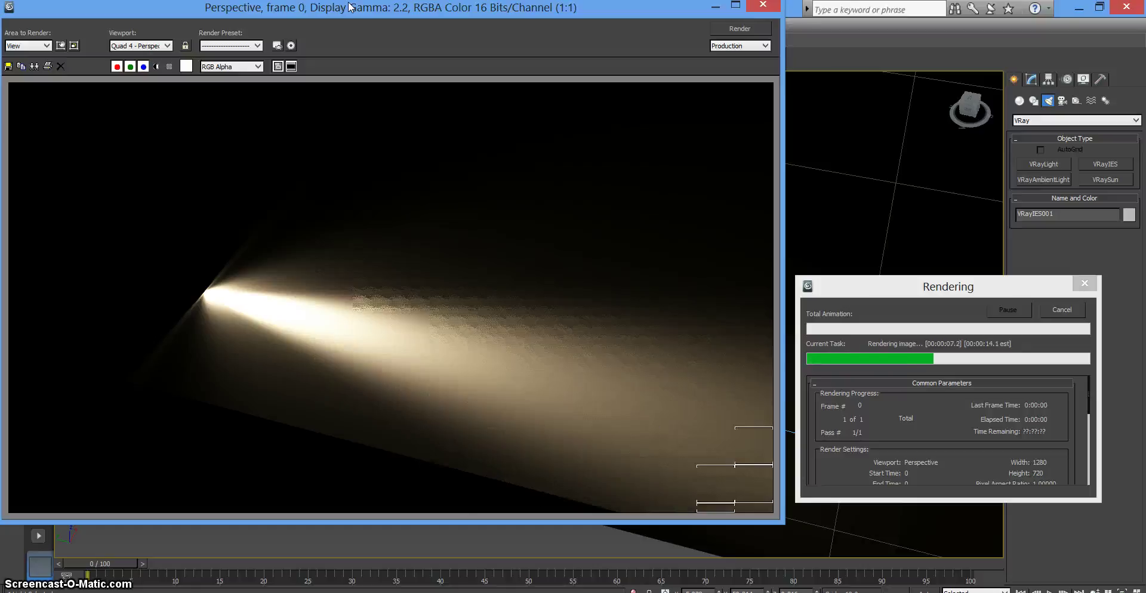
left_click(315, 8)
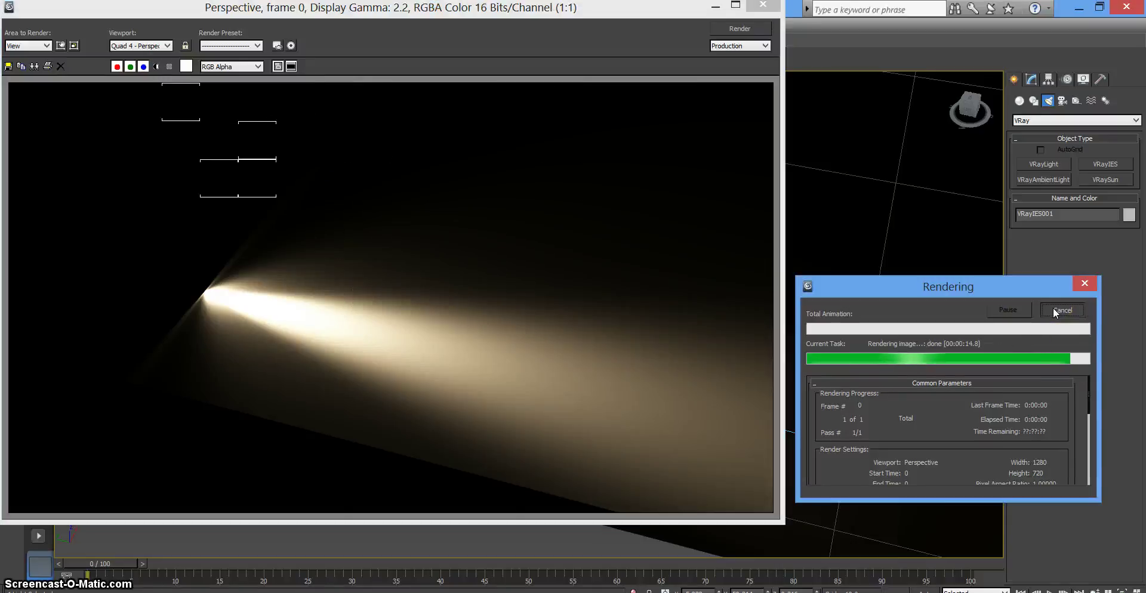
left_click(779, 9)
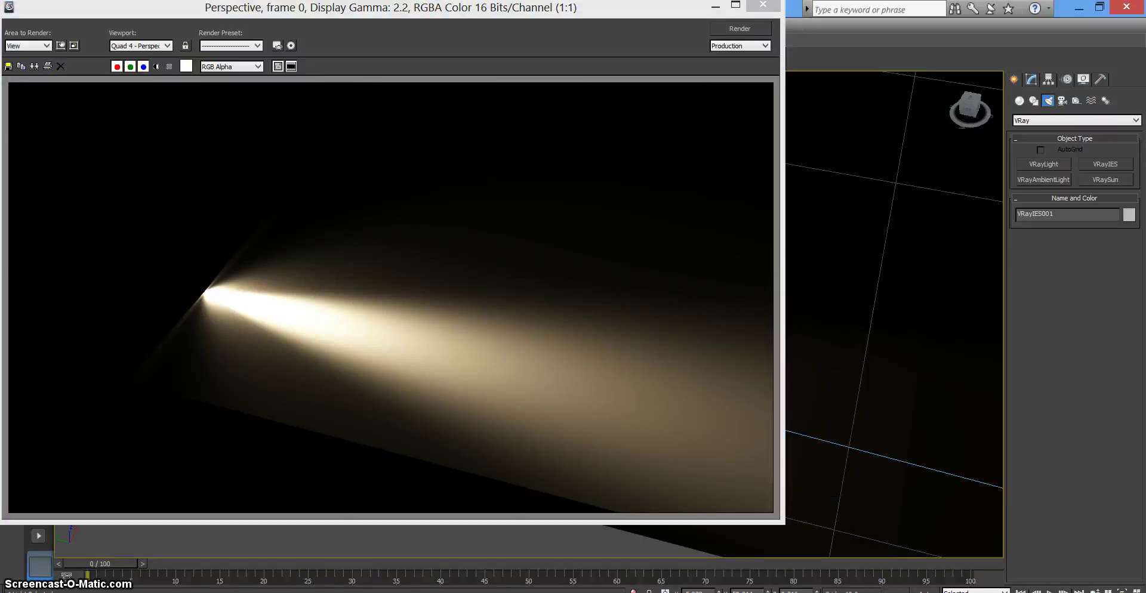